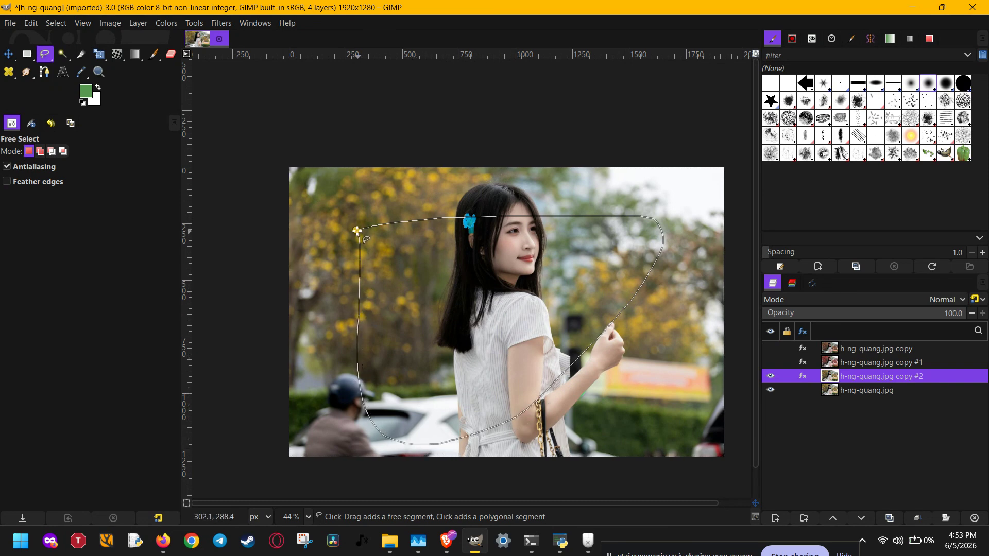
# - Replace the freehand selection with a new one running across the woman's head, over the background and back diagonally, and commit it
pyautogui.press('Return')
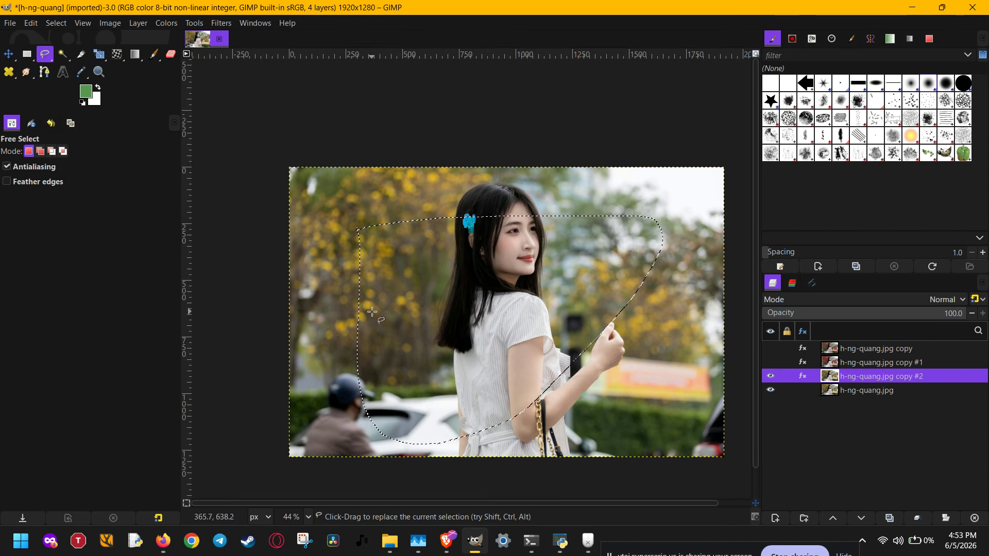
pyautogui.click(403, 205)
pyautogui.moveTo(648, 198)
pyautogui.mouseDown()
pyautogui.moveTo(668, 224)
pyautogui.moveTo(698, 390)
pyautogui.mouseUp()
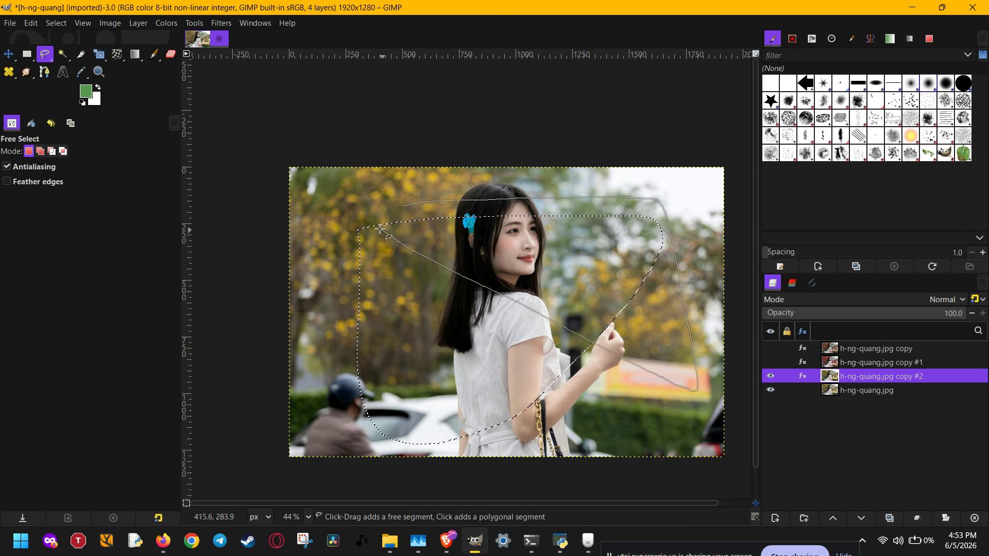
pyautogui.click(329, 195)
pyautogui.click(426, 200)
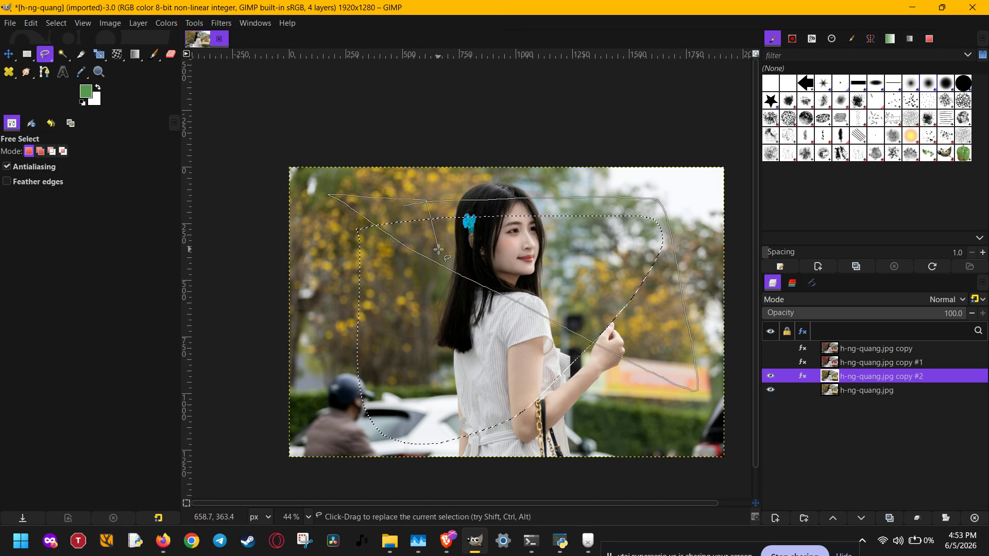
pyautogui.press('Return')
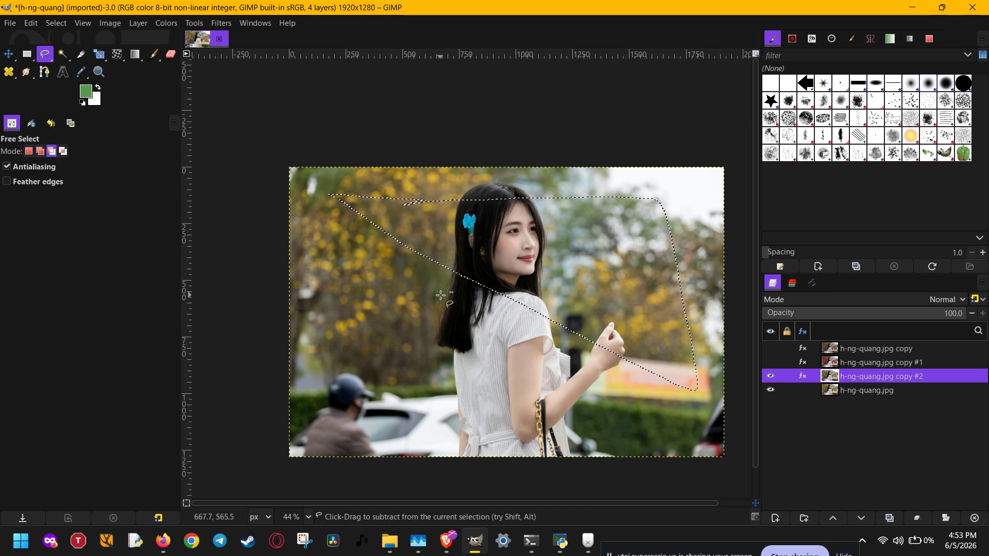
# - Copy the selected area and paste it as a single layer in place
pyautogui.hotkey('ctrl', 'c')
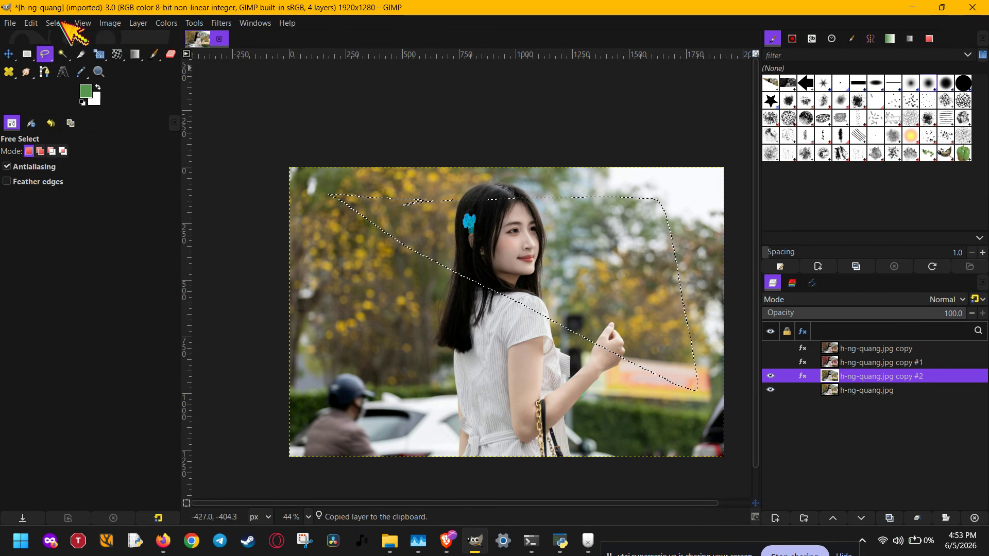
pyautogui.click(32, 23)
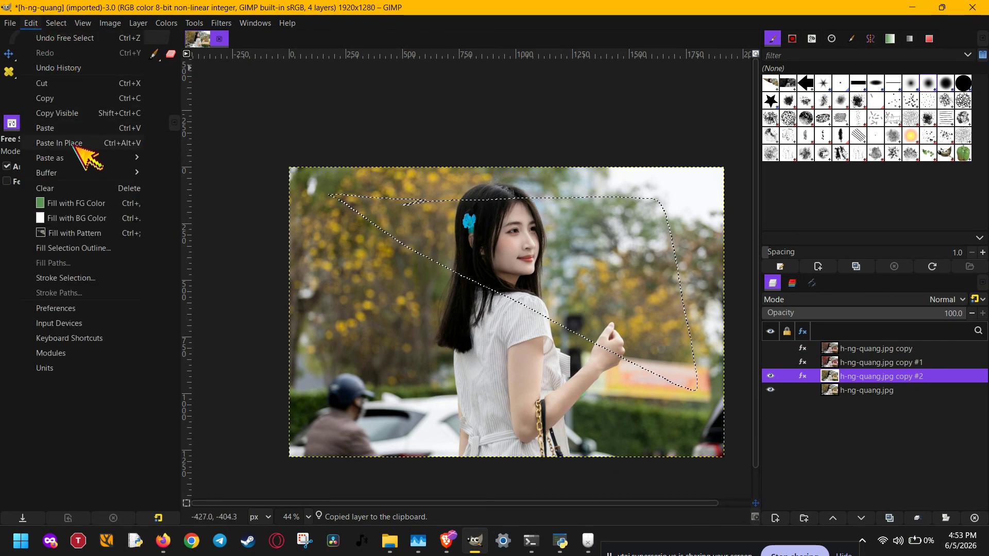
pyautogui.moveTo(76, 158)
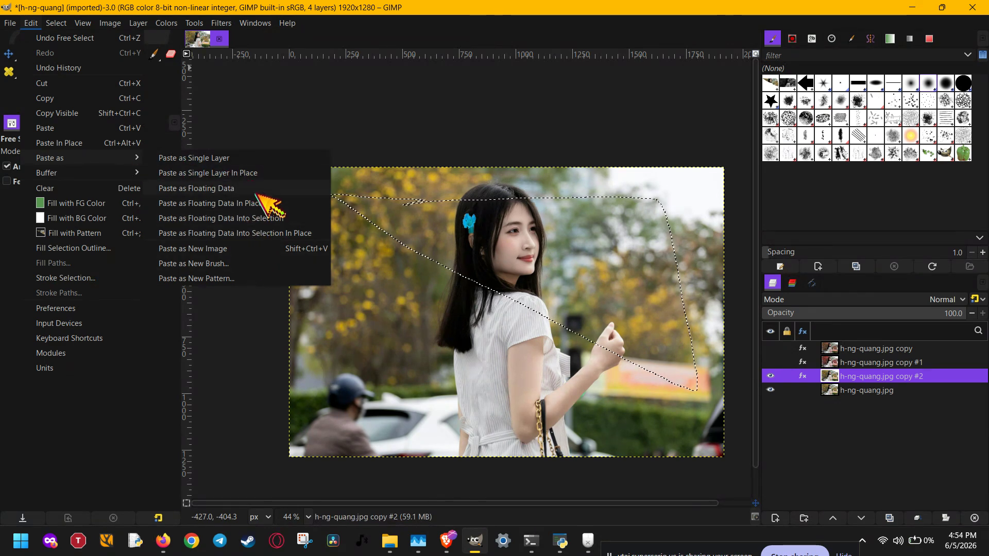
pyautogui.click(273, 170)
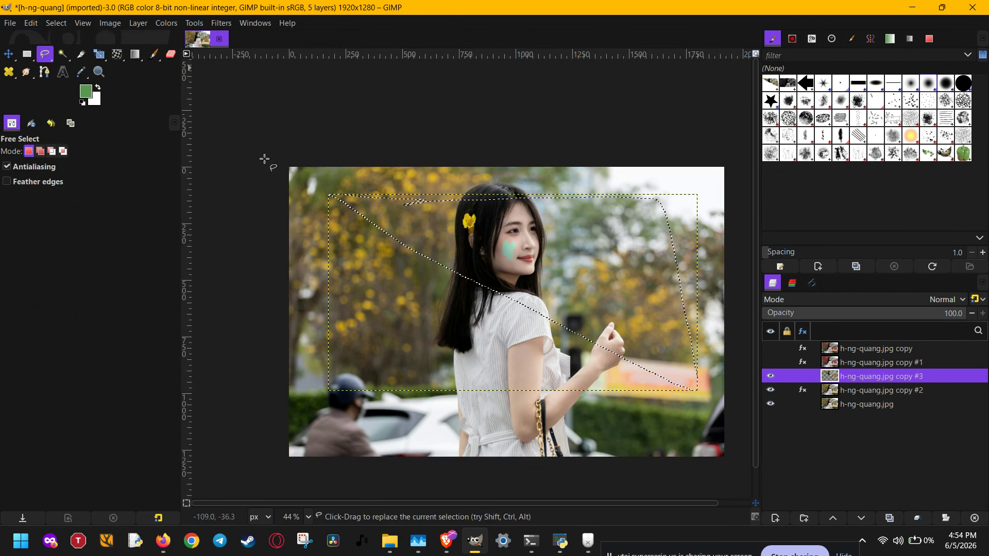
# - Delete the two hidden layer copies and the original bottom layer, keeping only copy #2 and copy #3
pyautogui.click(857, 349)
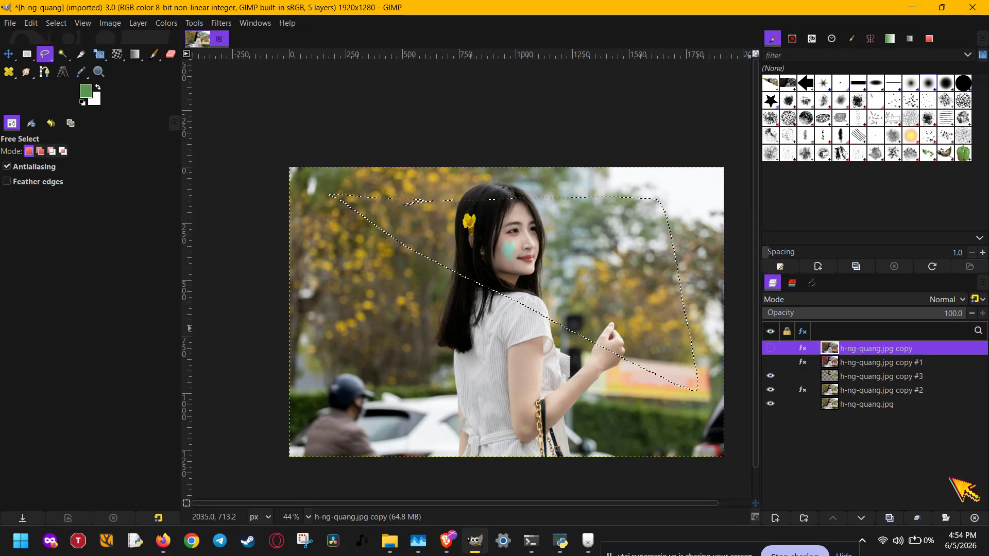
pyautogui.click(974, 518)
pyautogui.click(975, 517)
pyautogui.click(870, 376)
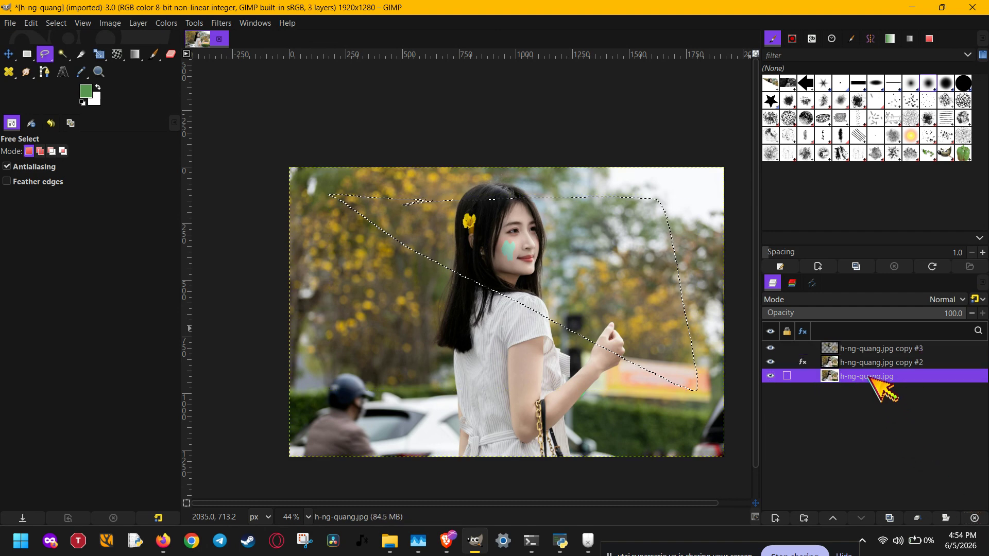
pyautogui.click(975, 518)
# - Make the pasted copy #3 the active layer and flip it horizontally with the layer transform
pyautogui.click(866, 349)
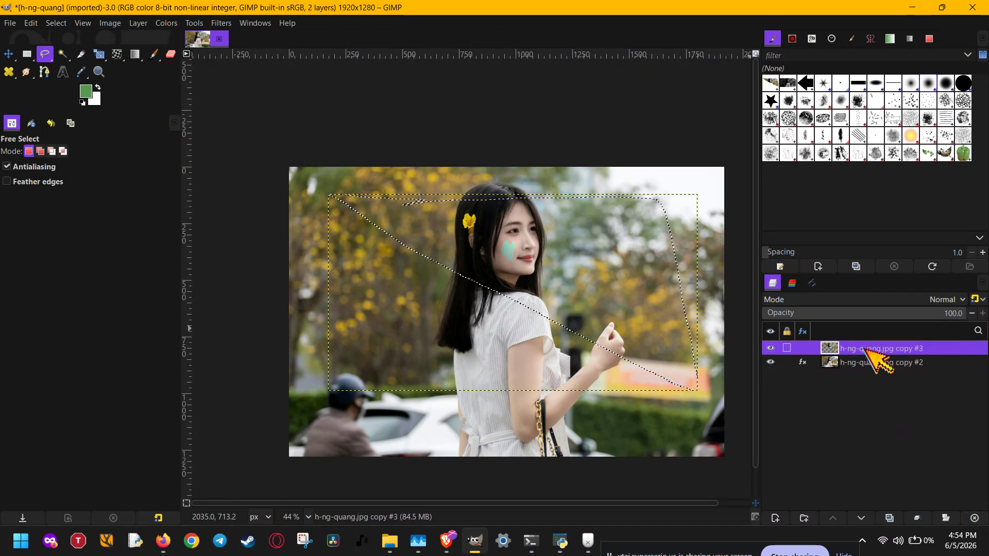
pyautogui.click(861, 363)
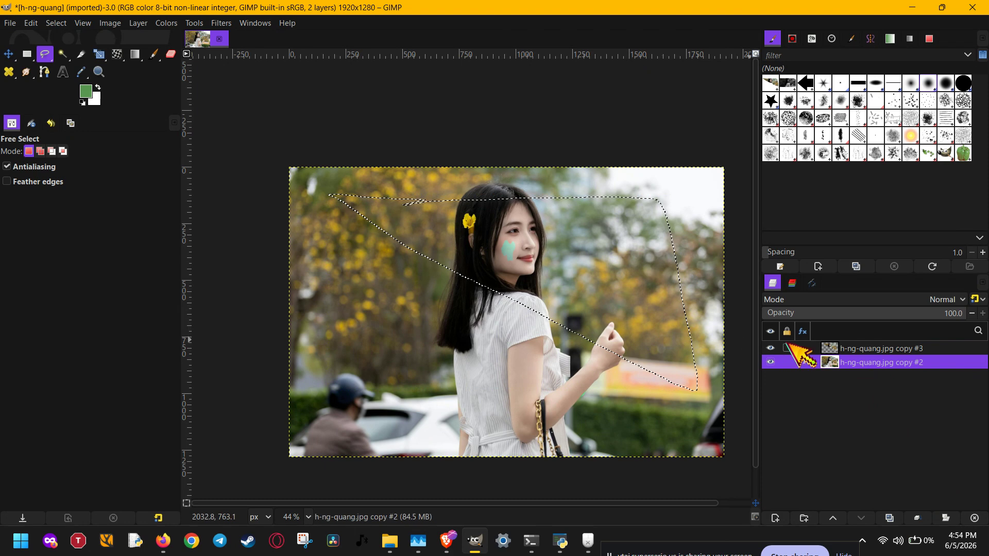
pyautogui.click(844, 350)
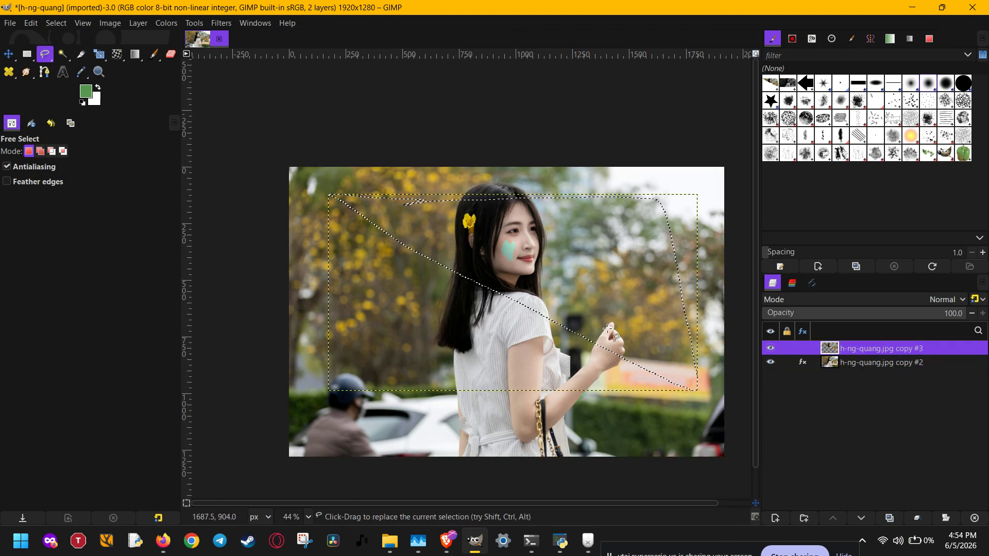
pyautogui.click(138, 22)
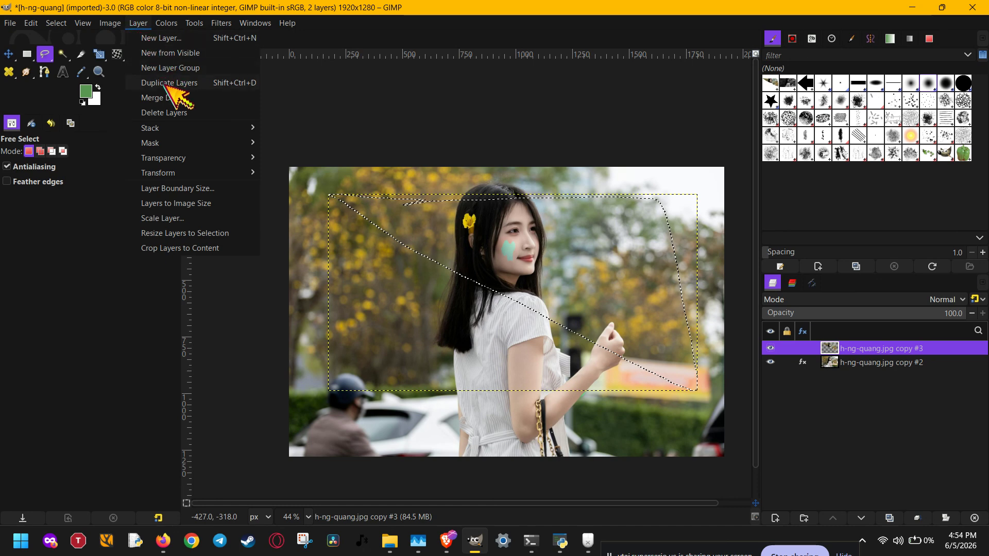
pyautogui.moveTo(171, 173)
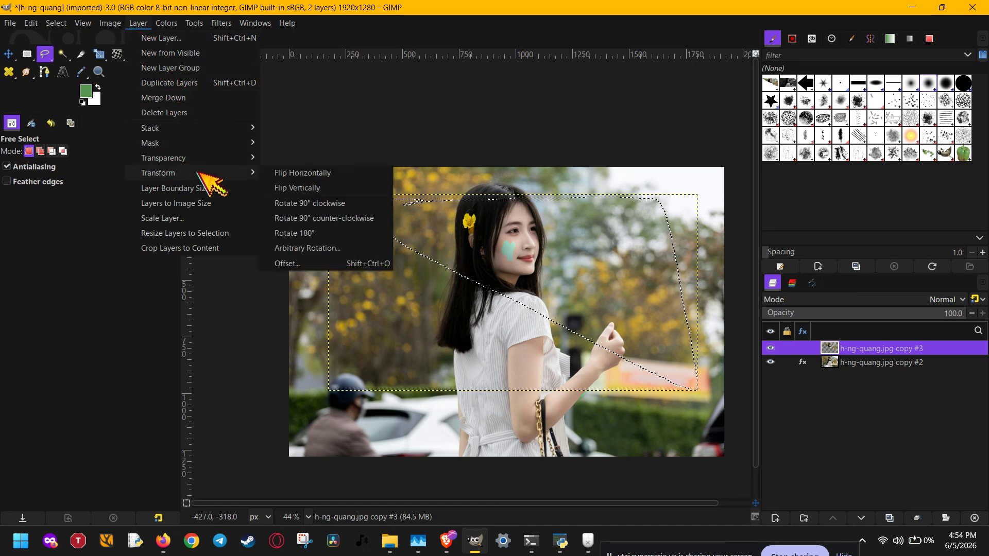
pyautogui.click(347, 177)
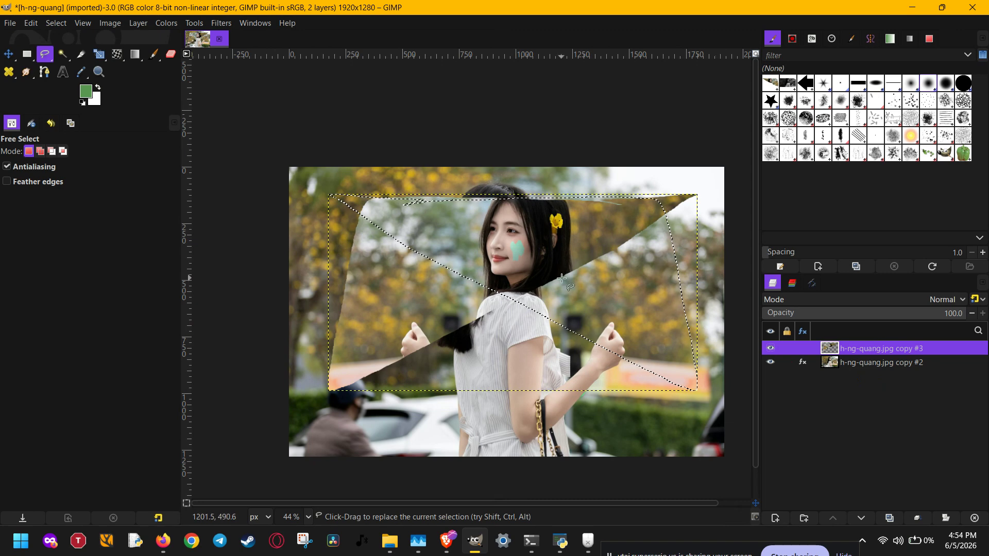
# - Try to move the flipped layer over the photo, and undo back to before the horizontal flip
pyautogui.press('m')
pyautogui.moveTo(536, 245); pyautogui.dragTo(491, 277)
pyautogui.hotkey('ctrl', 'z')
pyautogui.hotkey('ctrl', 'z')
pyautogui.hotkey('ctrl', 'z')
pyautogui.hotkey('ctrl', 'z')
pyautogui.hotkey('ctrl', 'z')
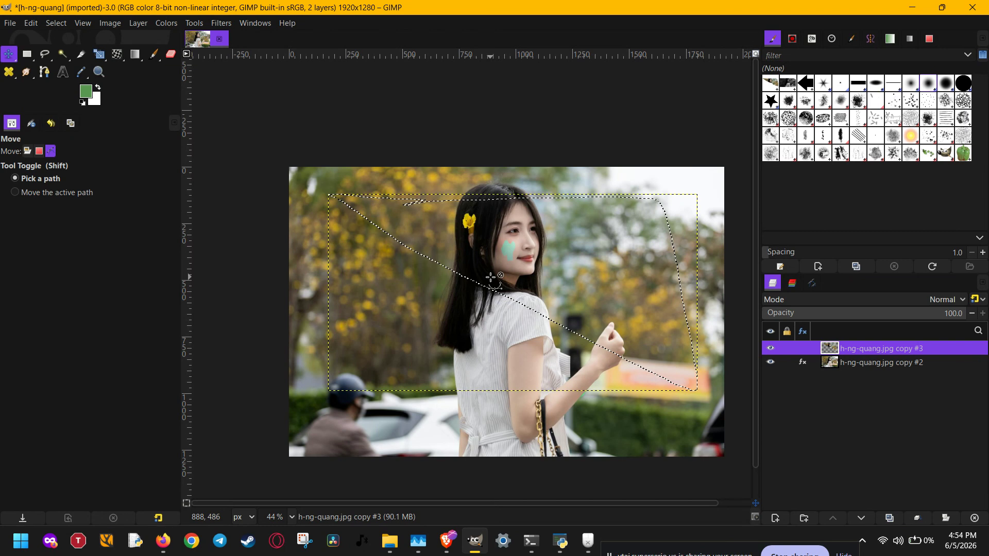
# - Redo the horizontal flip of copy #3 and delete that layer
pyautogui.hotkey('ctrl', 'y')
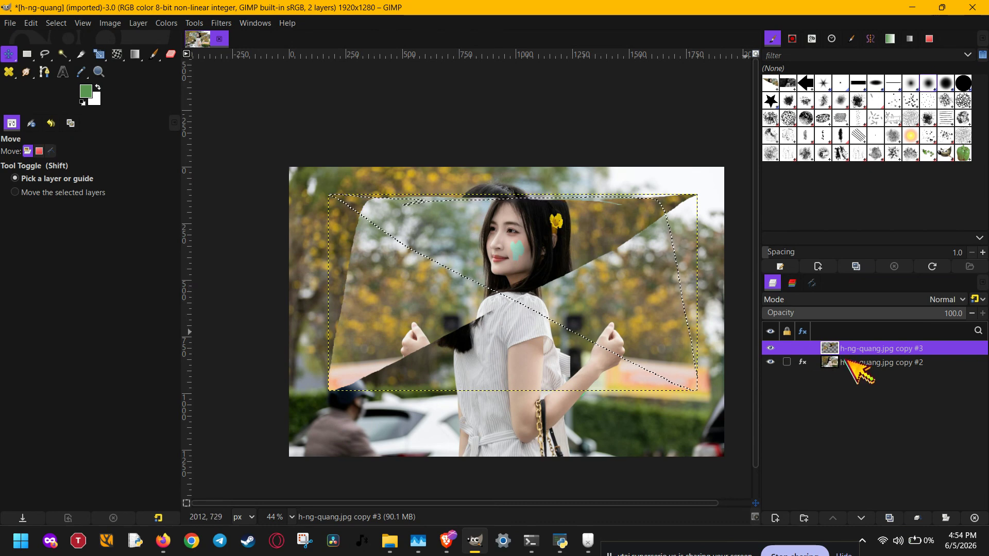
pyautogui.click(974, 518)
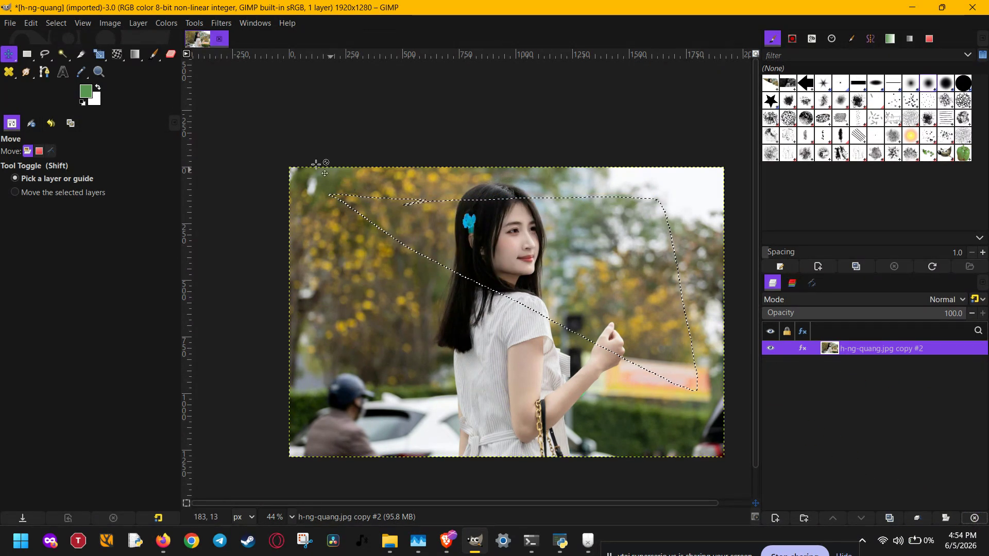
# - Flip the selected area of the remaining layer horizontally with the Flip tool set to transform the layer
pyautogui.hotkey('shift', 'f')
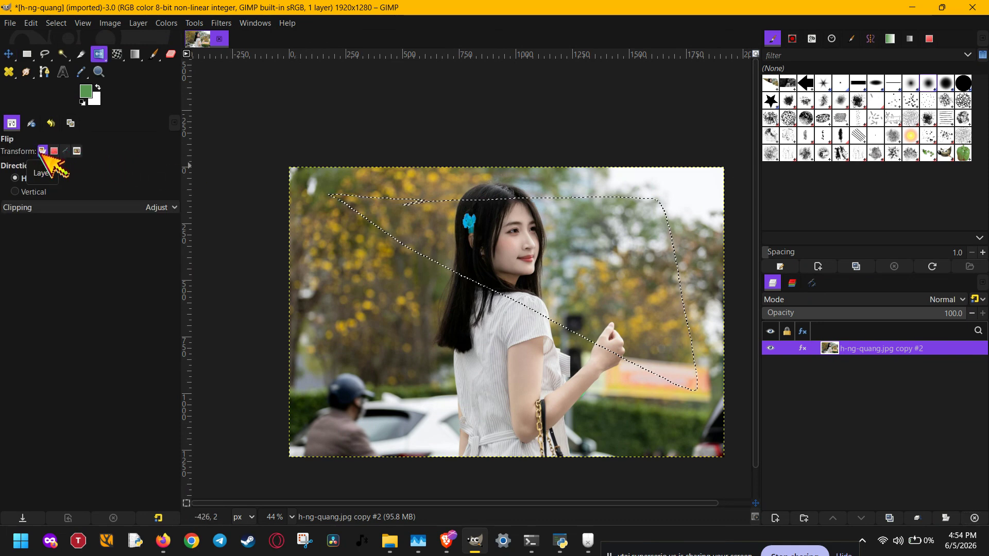
pyautogui.click(554, 254)
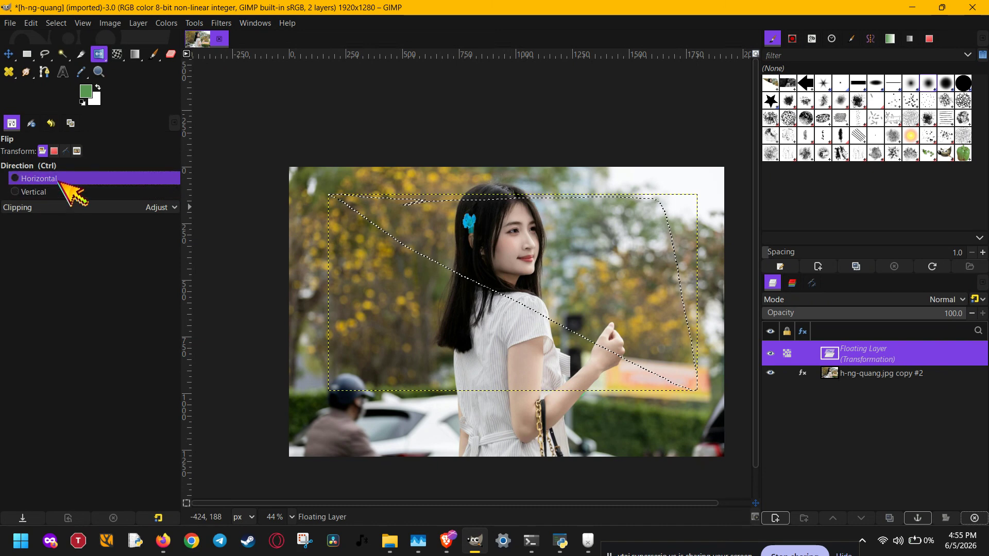
# - Try vertical and horizontal flips on the floating selection with the Flip tool, returning it to its original orientation
pyautogui.click(534, 259)
pyautogui.hotkey('ctrl', 'z')
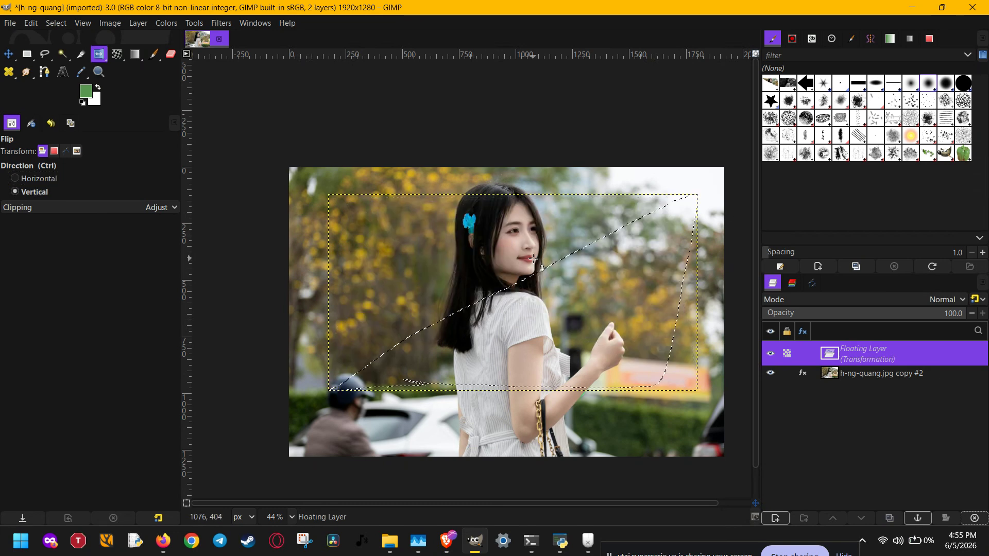
pyautogui.keyDown('ctrl'); pyautogui.click(535, 259); pyautogui.keyUp('ctrl')
pyautogui.hotkey('ctrl', 'z')
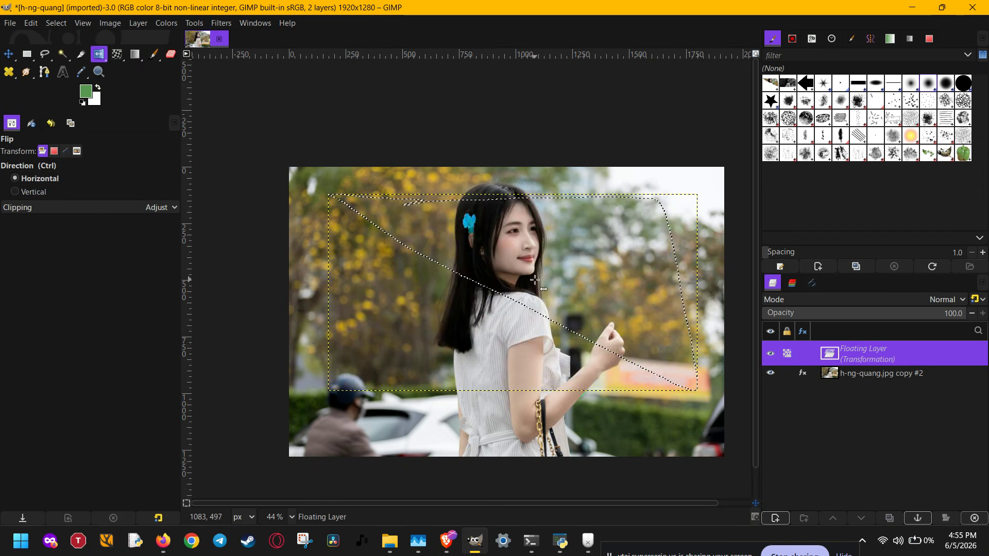
pyautogui.press('ctrl')
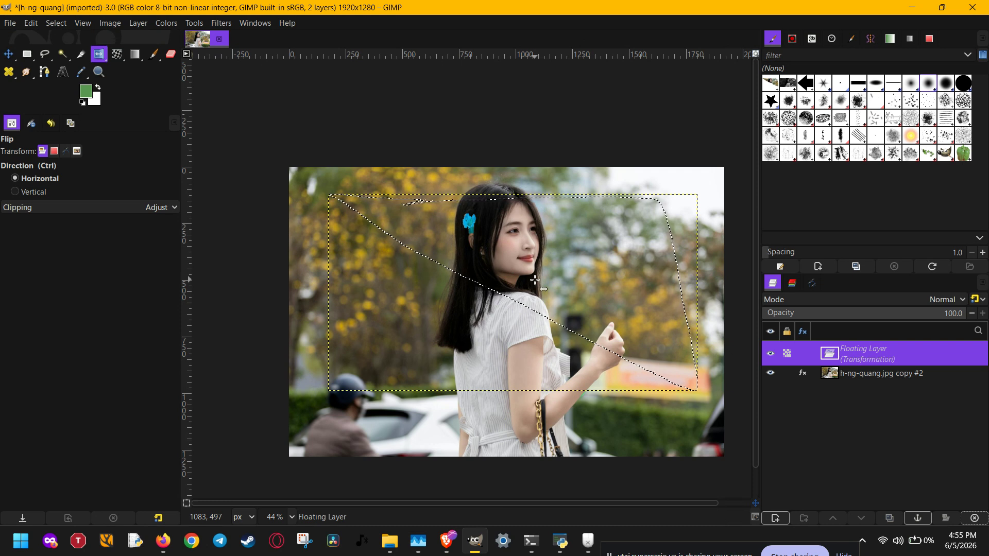
pyautogui.click(593, 278)
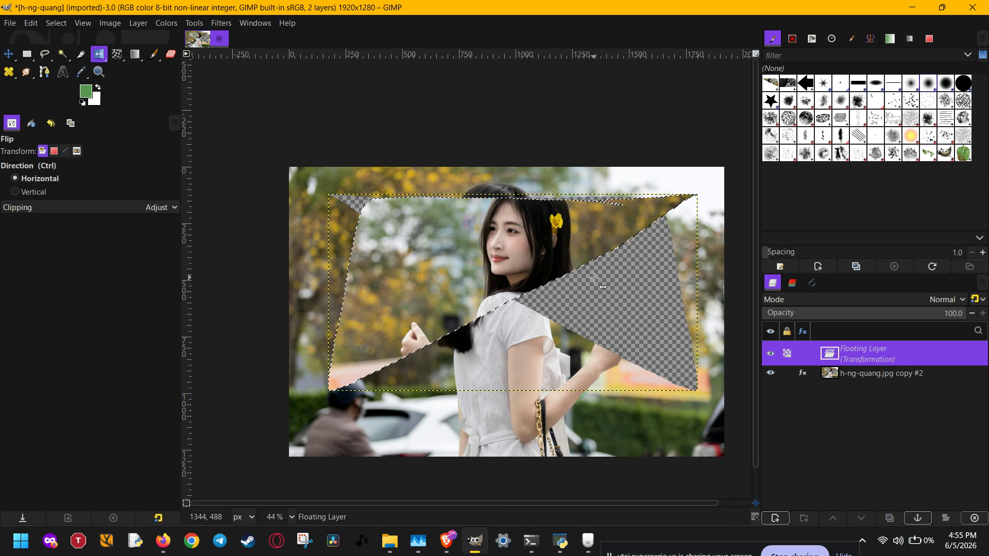
pyautogui.click(463, 256)
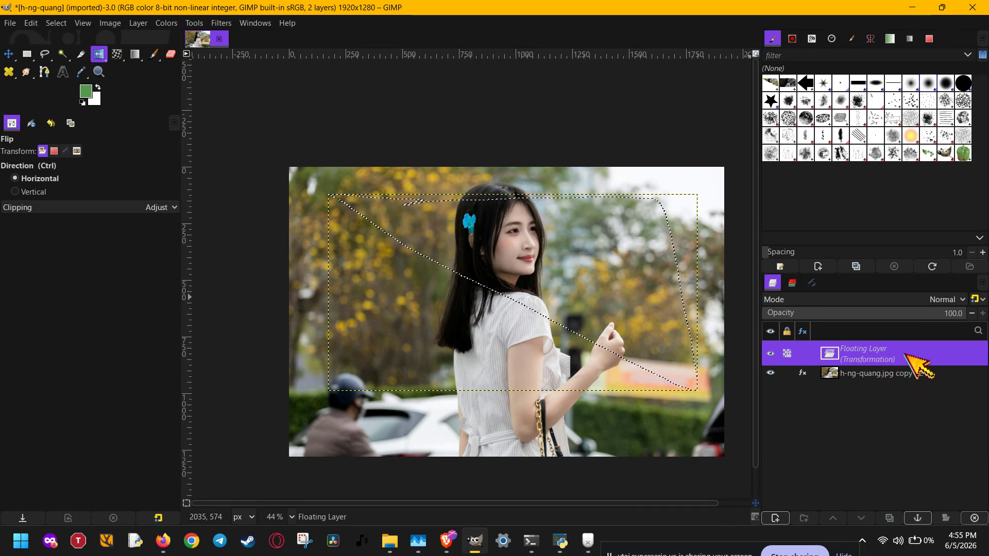
# - Turn the floating transformation into a regular layer, undo that, and anchor it to the layer below instead
pyautogui.click(787, 519)
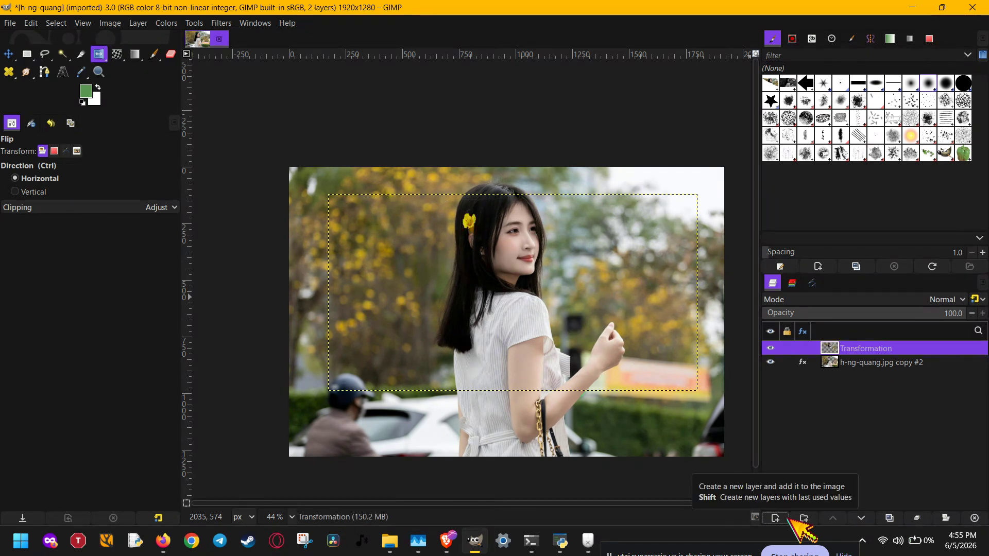
pyautogui.hotkey('ctrl', 'z')
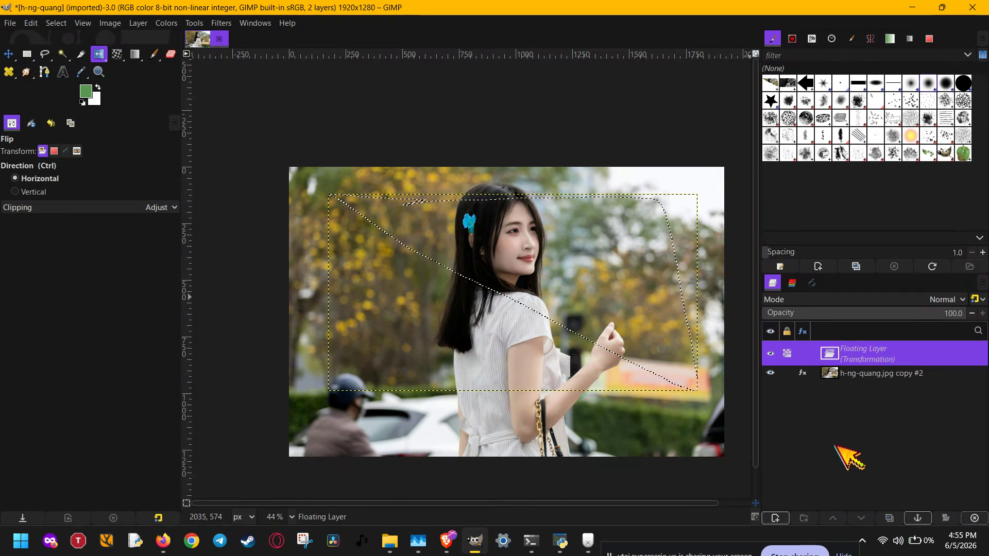
pyautogui.click(918, 519)
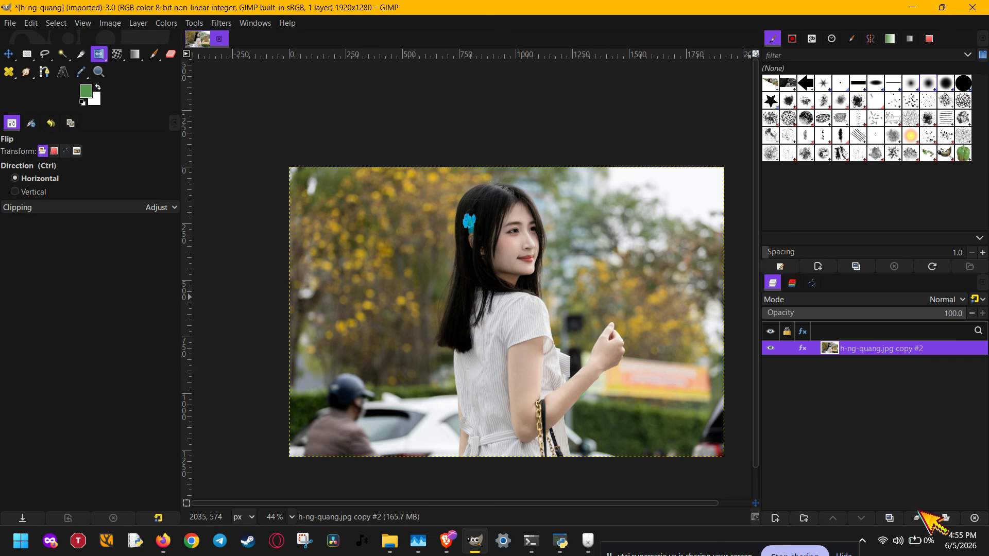
pyautogui.click(795, 555)
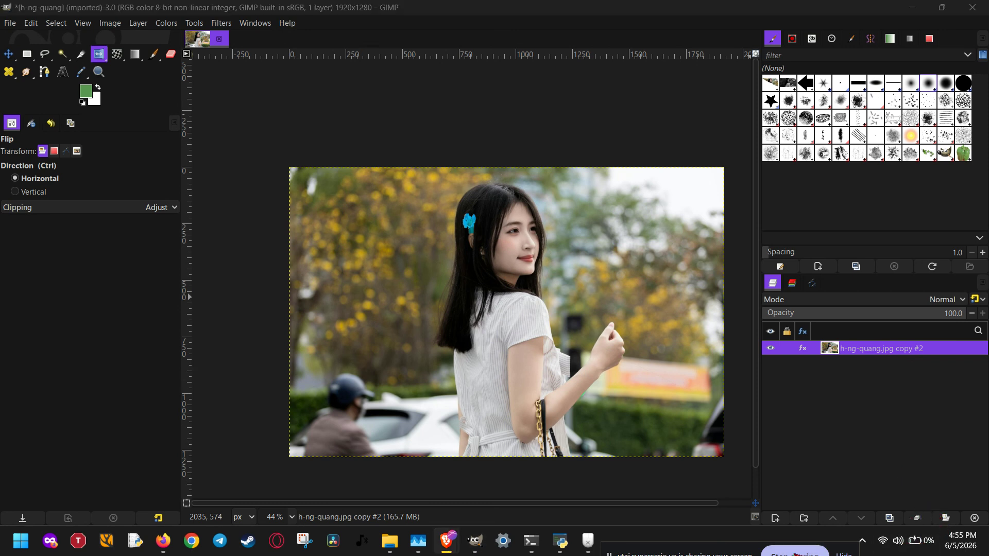